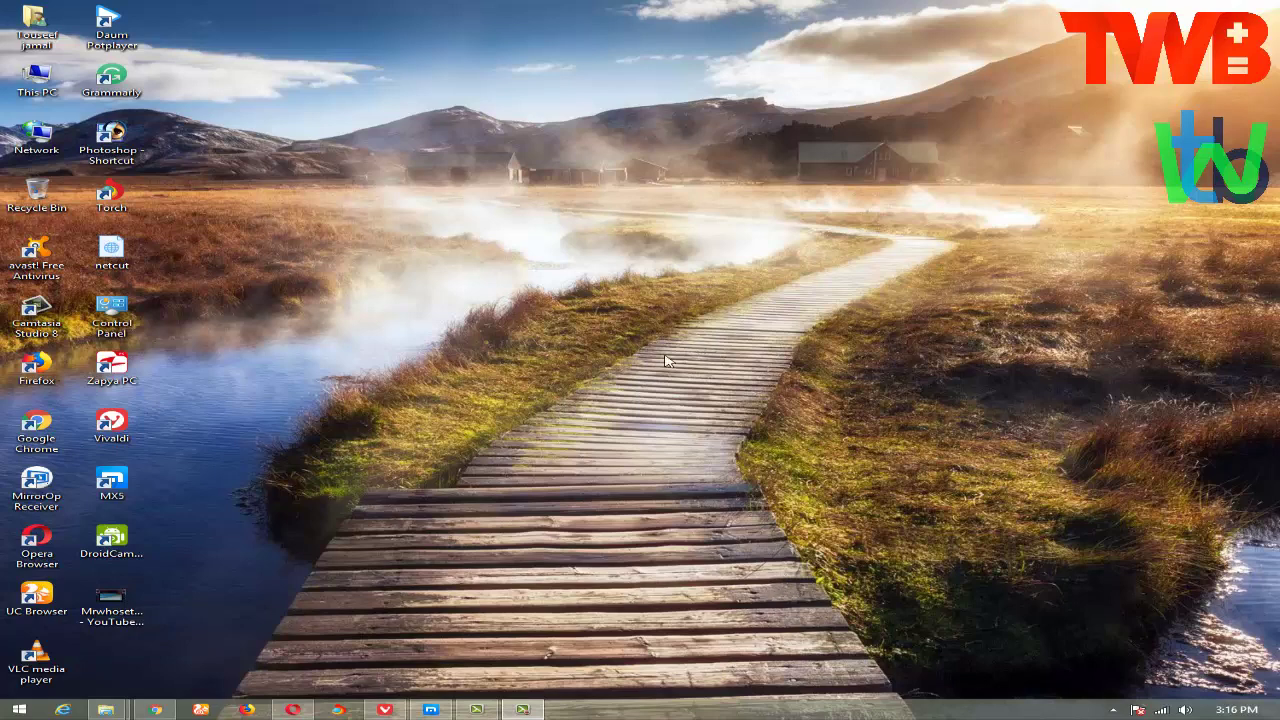
right_click(600, 309)
click(618, 343)
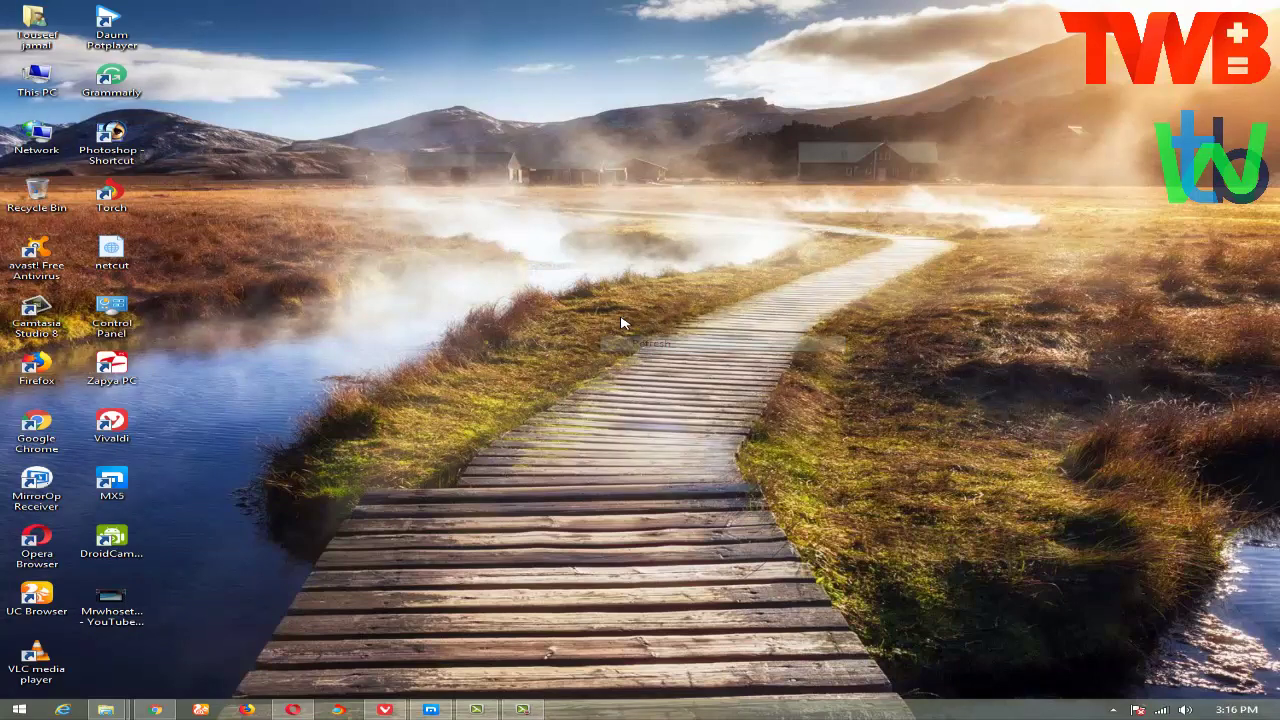
right_click(621, 319)
click(655, 354)
right_click(620, 291)
click(657, 331)
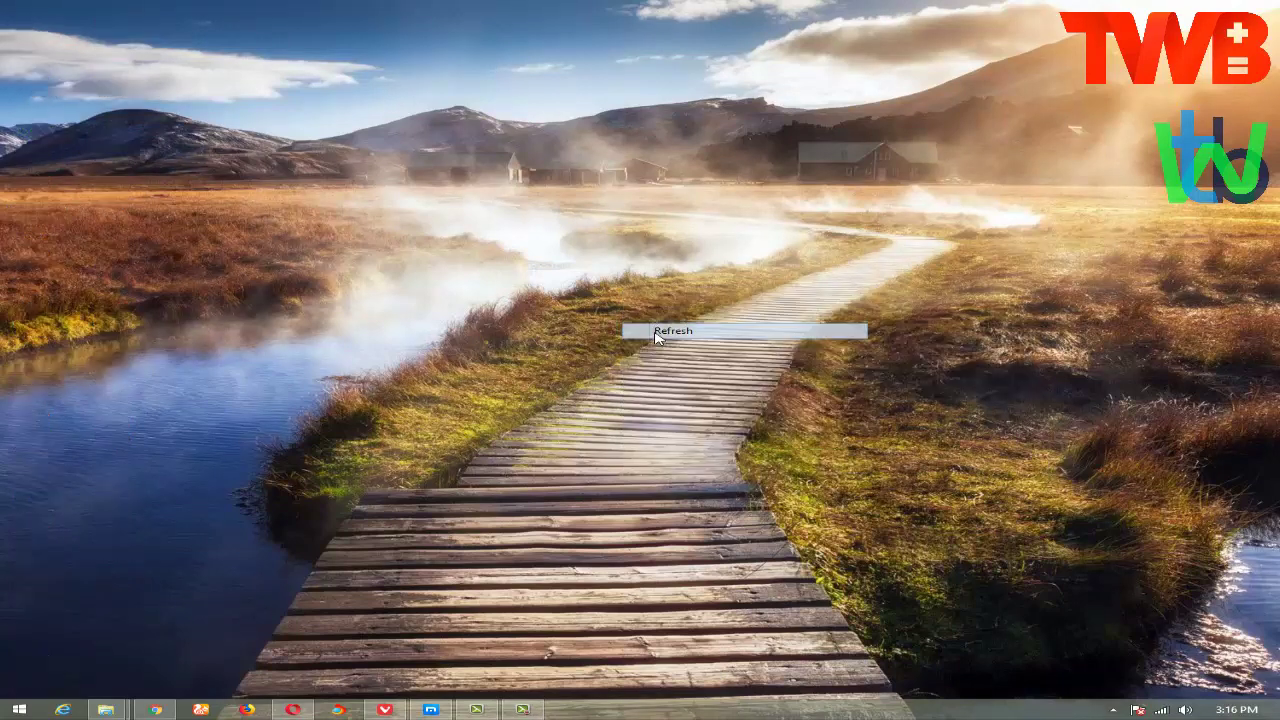
Switch to Chrome, open the router page at 192.168.1.1 in the new tab and log in with the prefilled credentials
click(155, 709)
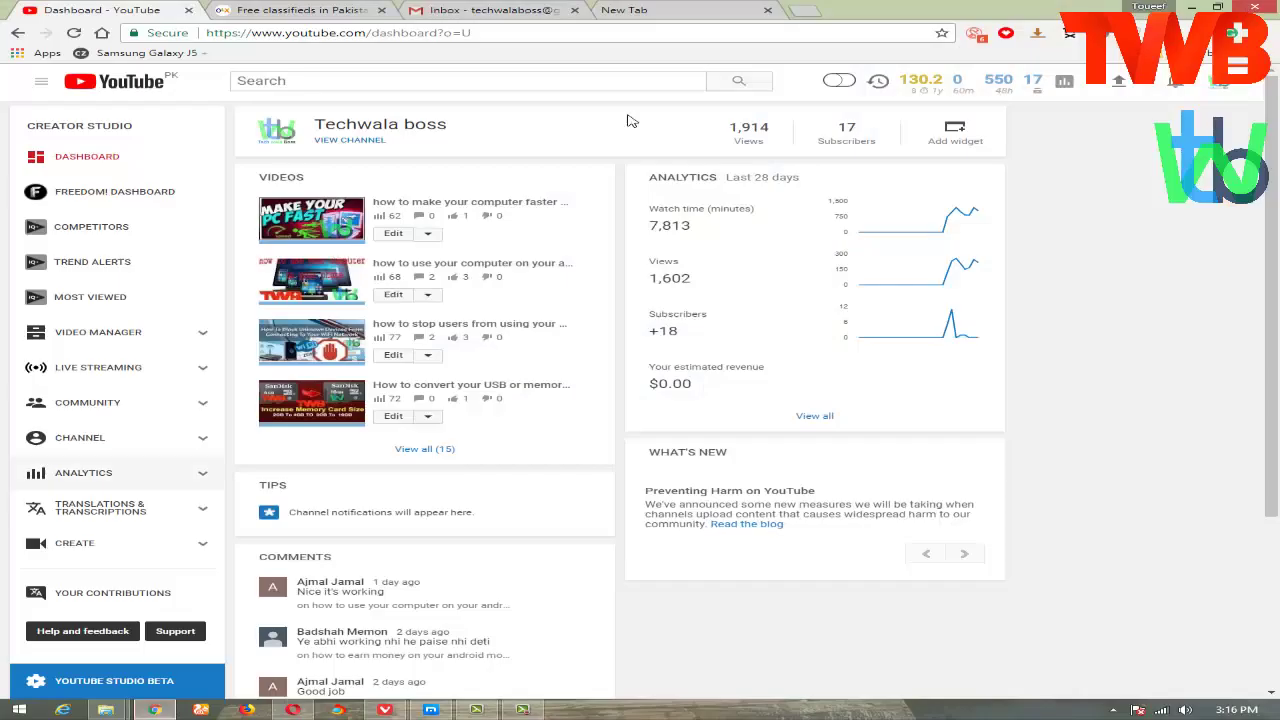
click(728, 12)
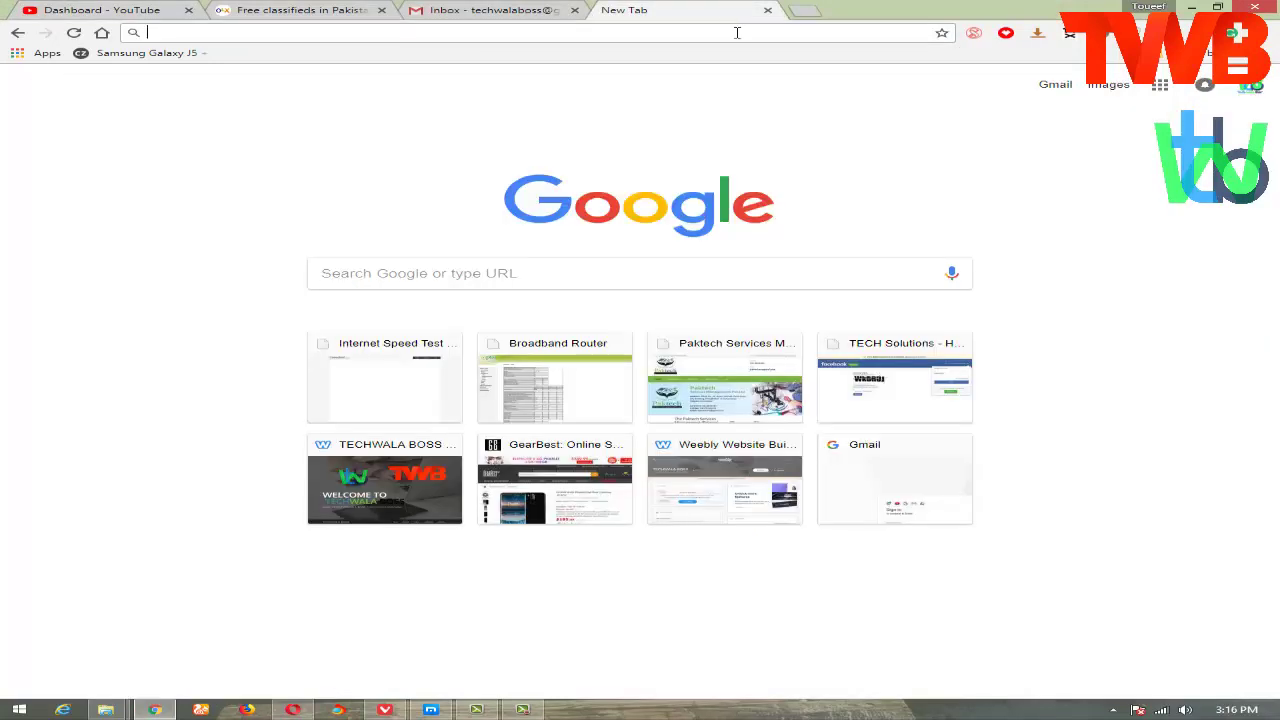
click(737, 33)
text(192.)
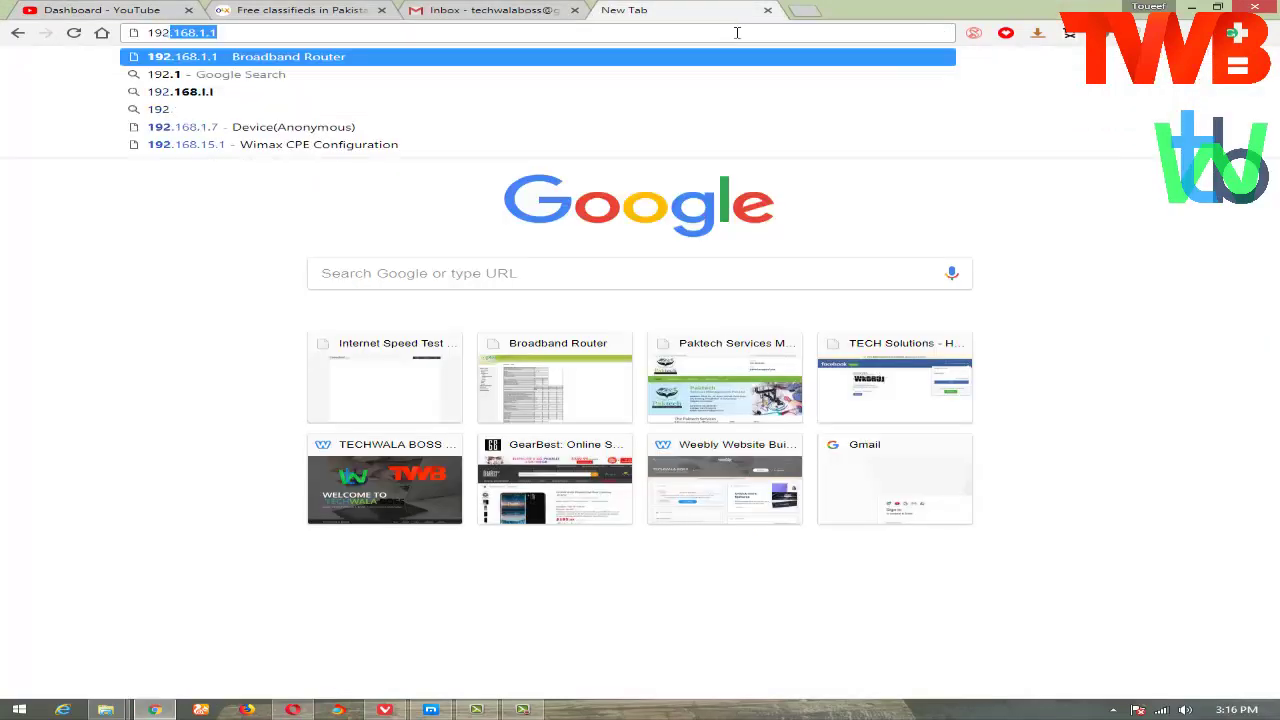
key(Return)
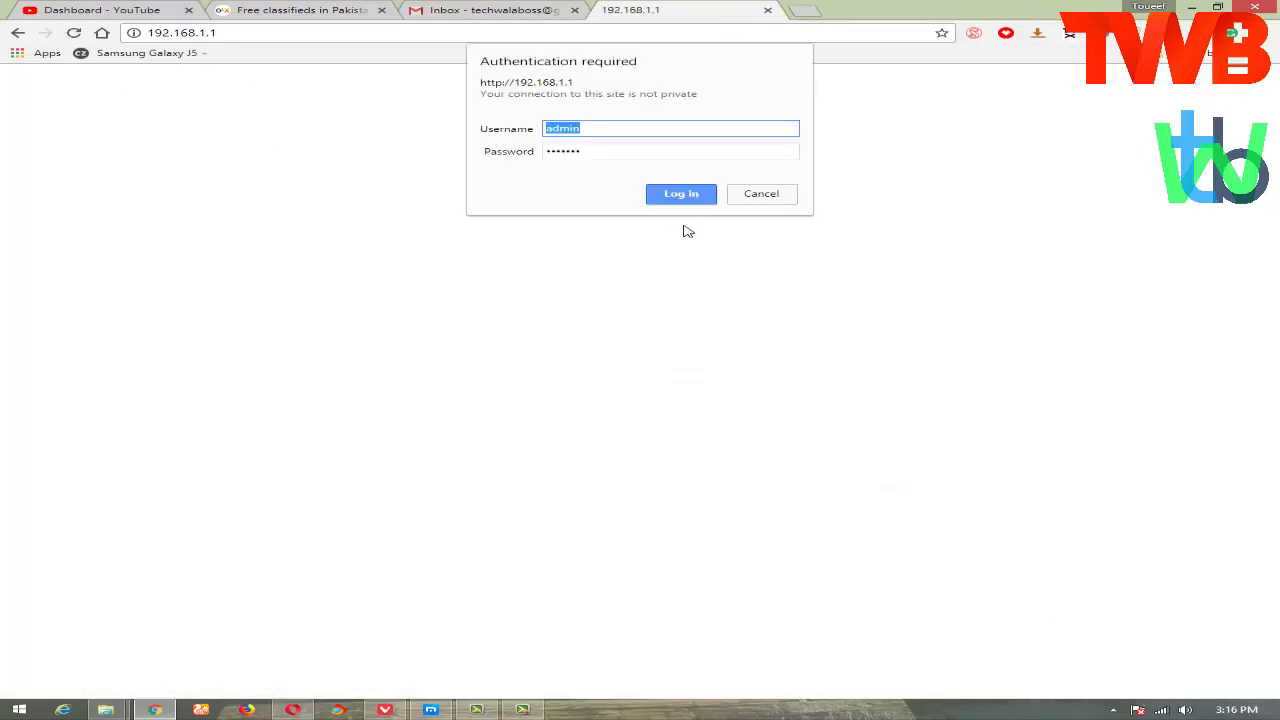
click(686, 200)
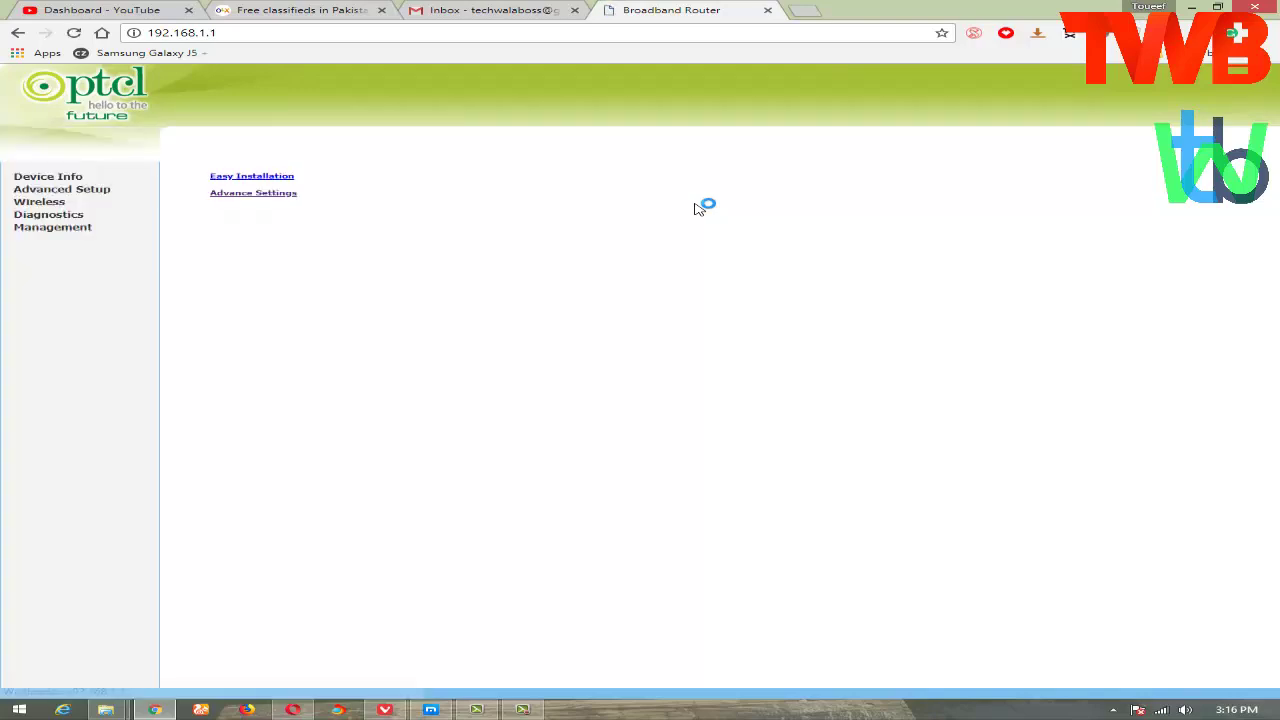
Save the router's basic wireless settings with Hide Access Point enabled, and close the router page
click(45, 204)
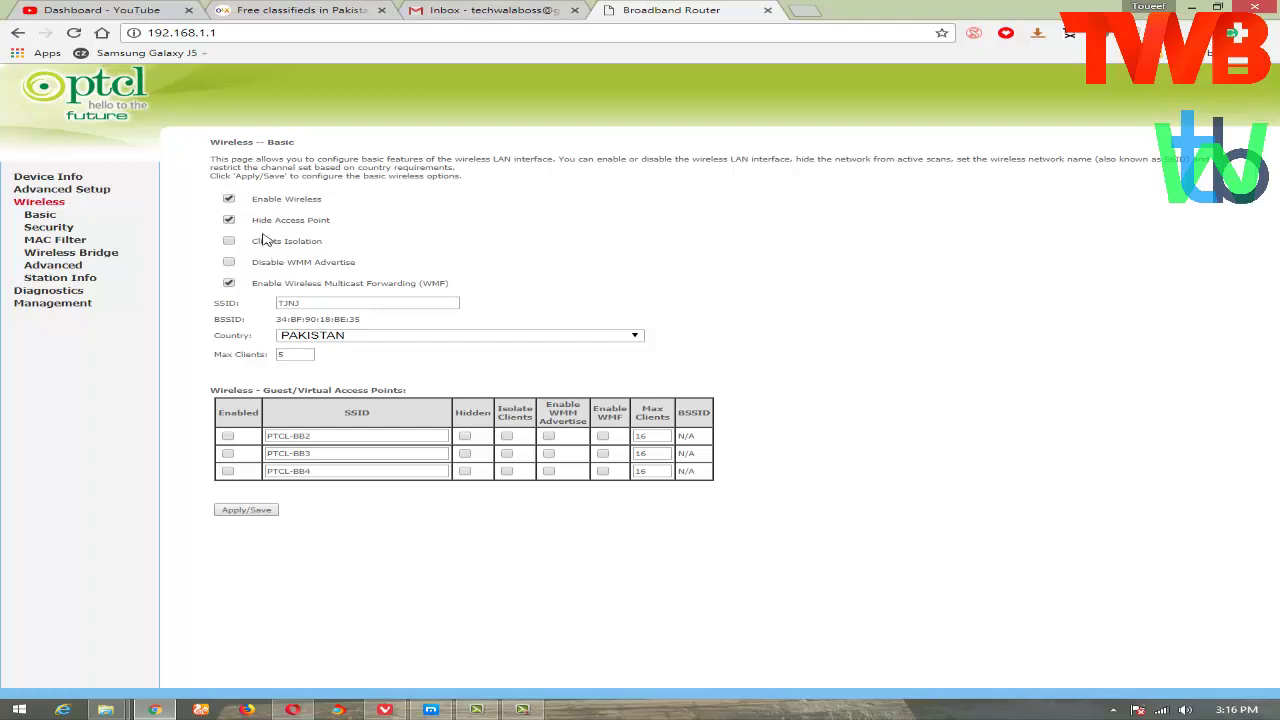
drag(214, 304, 242, 305)
click(264, 227)
drag(264, 227, 296, 227)
click(327, 238)
drag(254, 224, 344, 225)
click(290, 228)
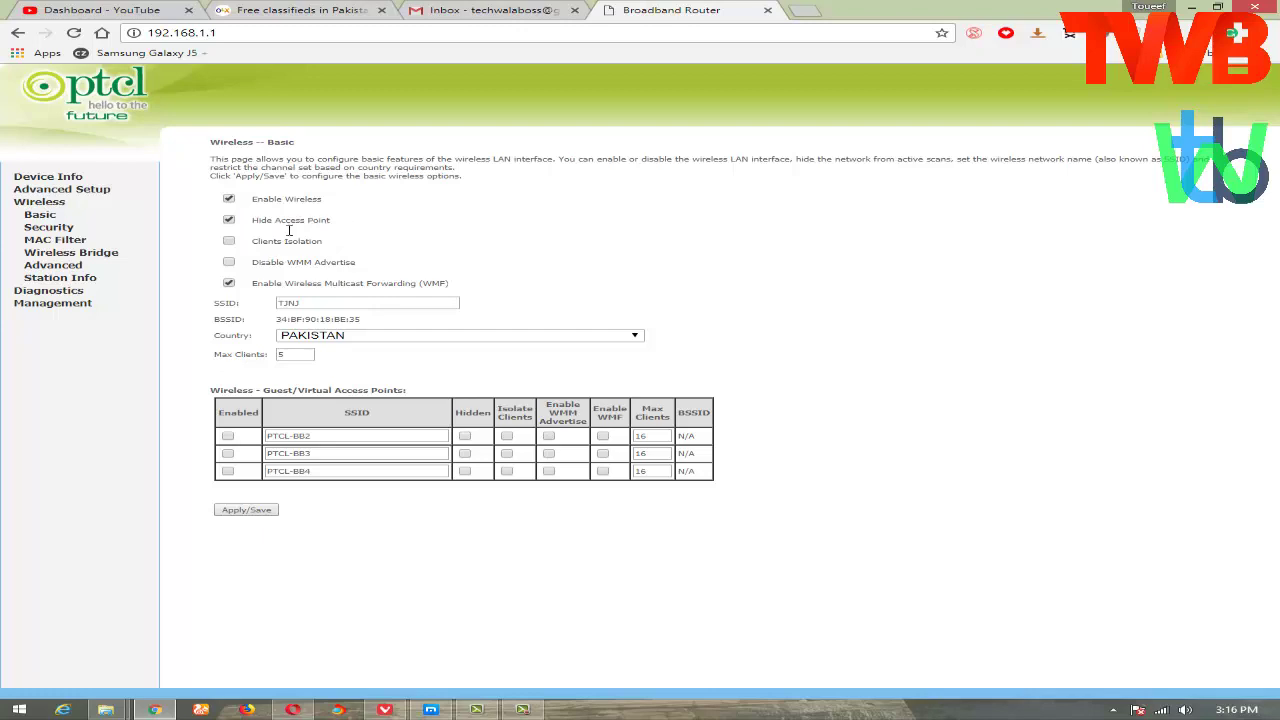
click(258, 514)
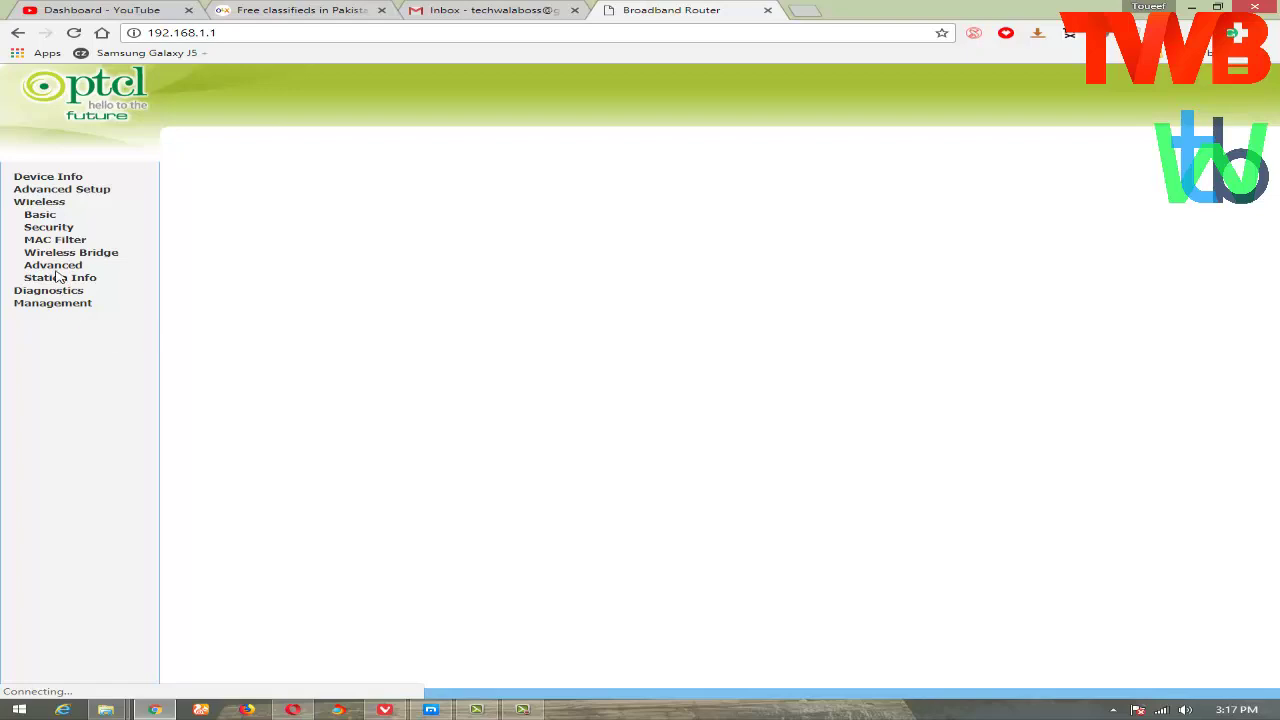
mouse_move(1172, 712)
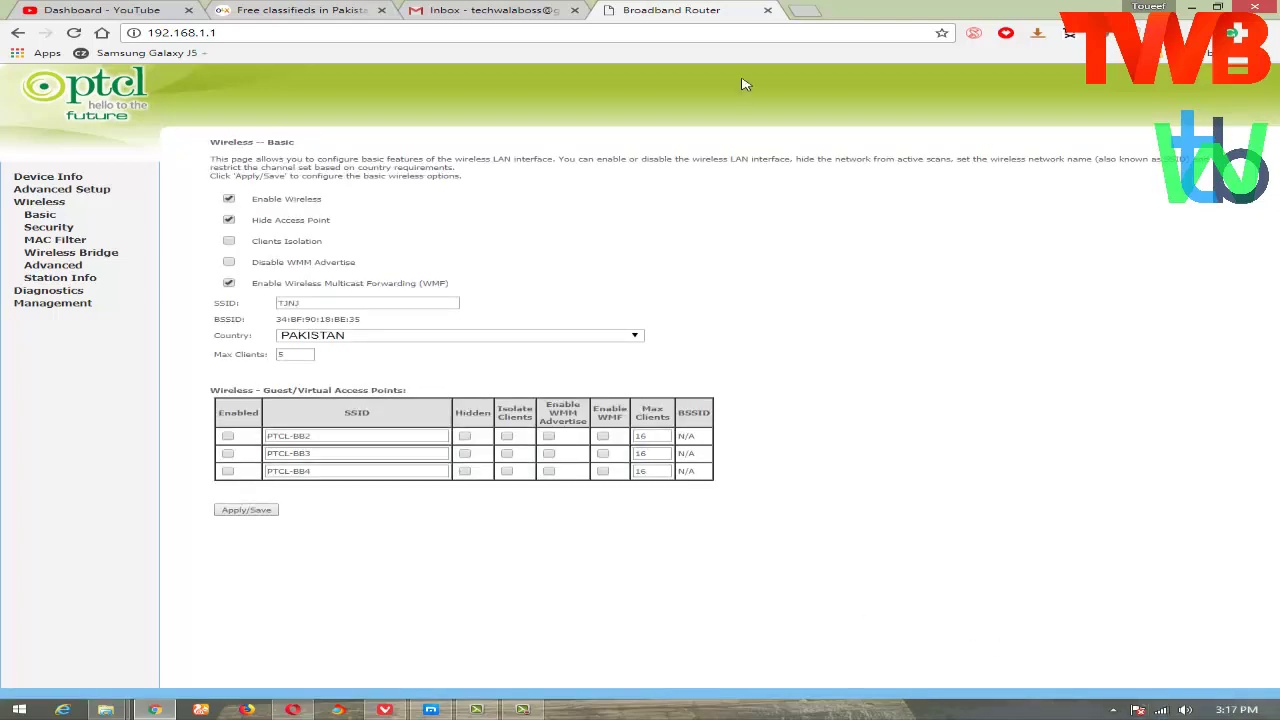
click(767, 10)
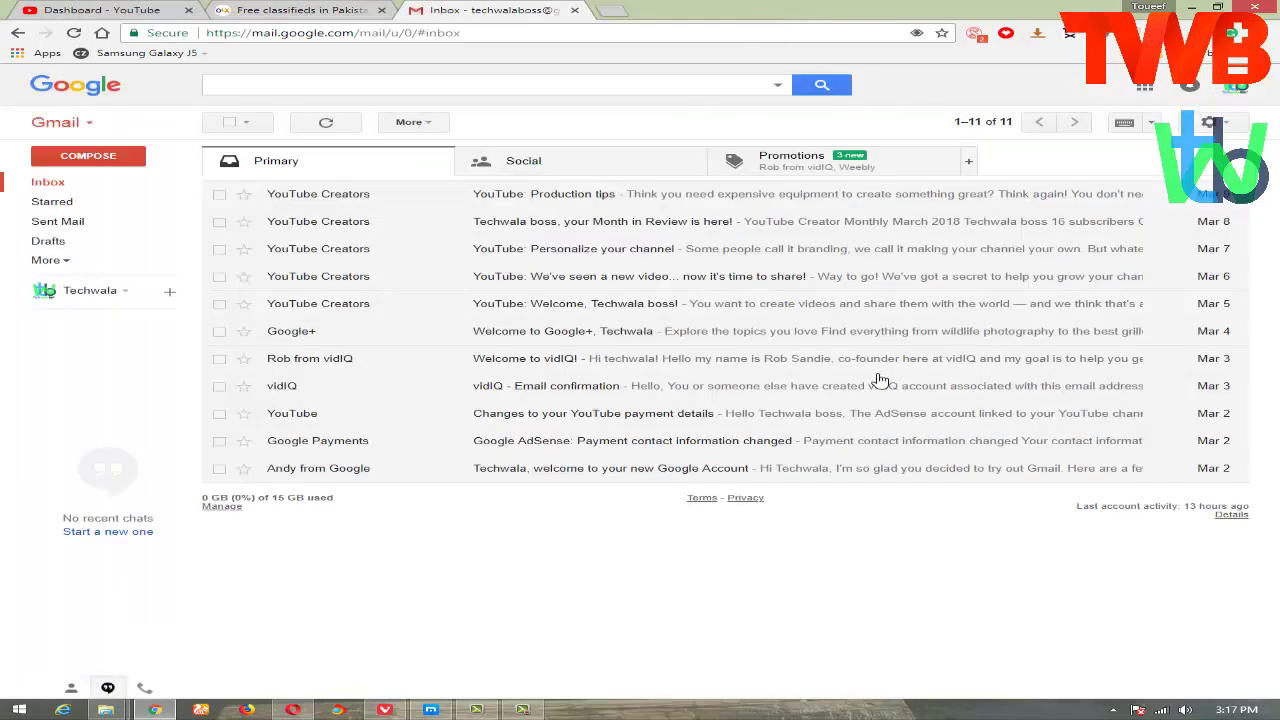
Start an automatic connection to the hidden Wi-Fi network and submit WI-TRIBE as its SSID
click(1161, 710)
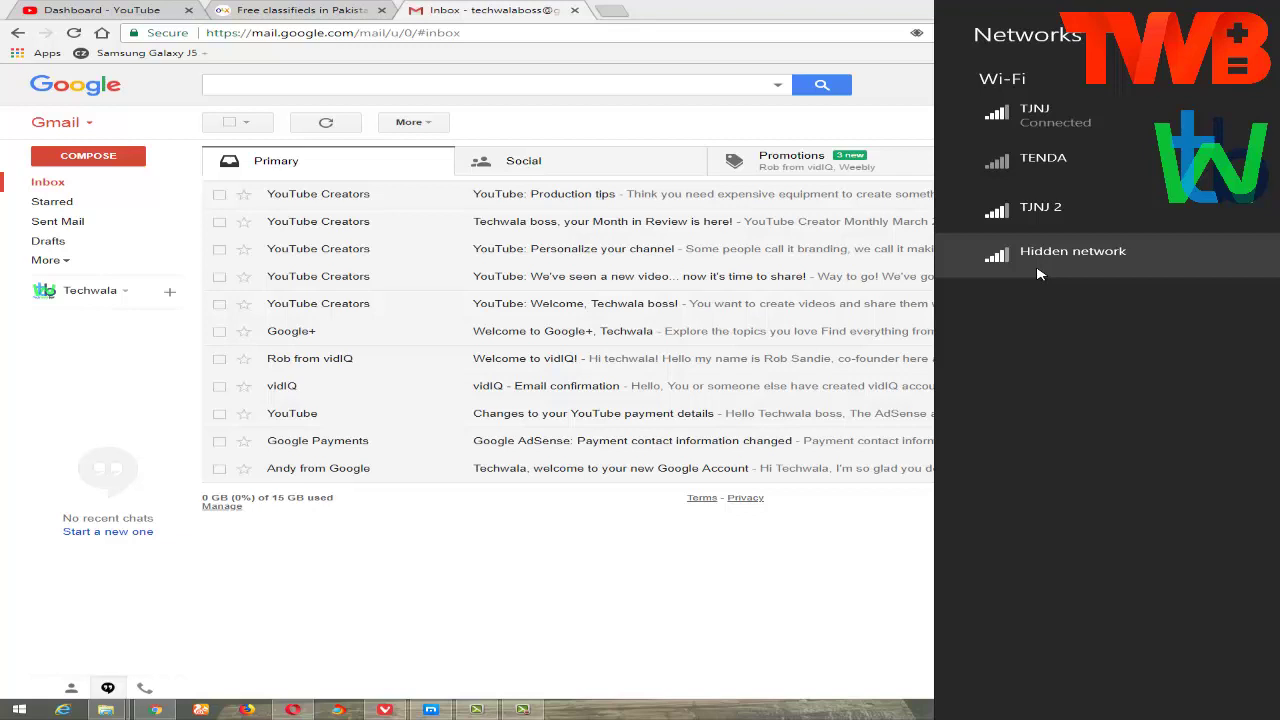
click(1038, 273)
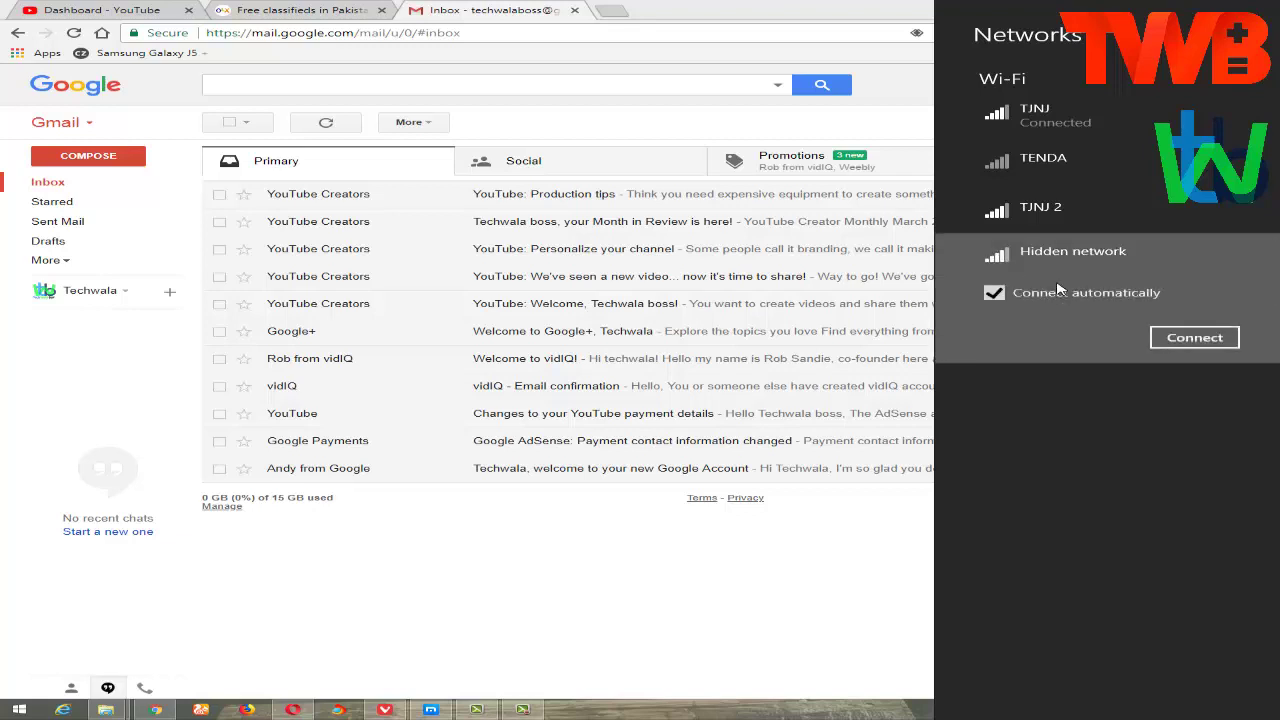
click(1167, 341)
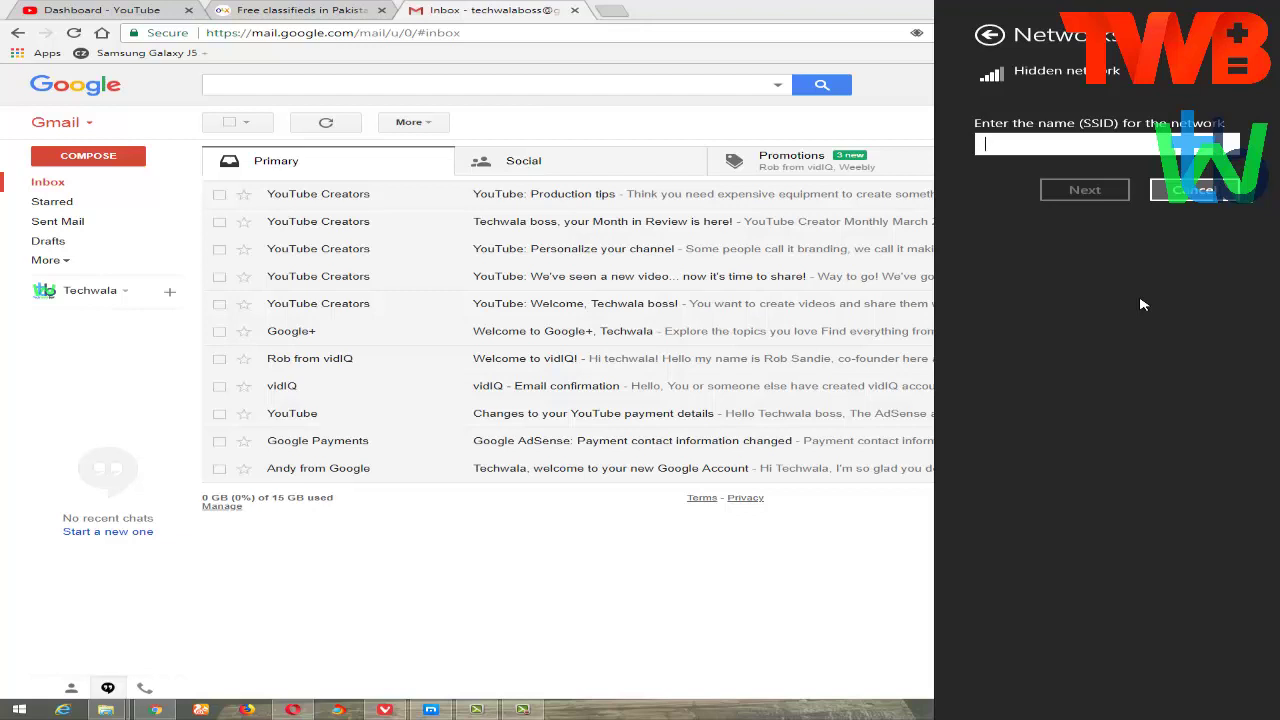
text(W)
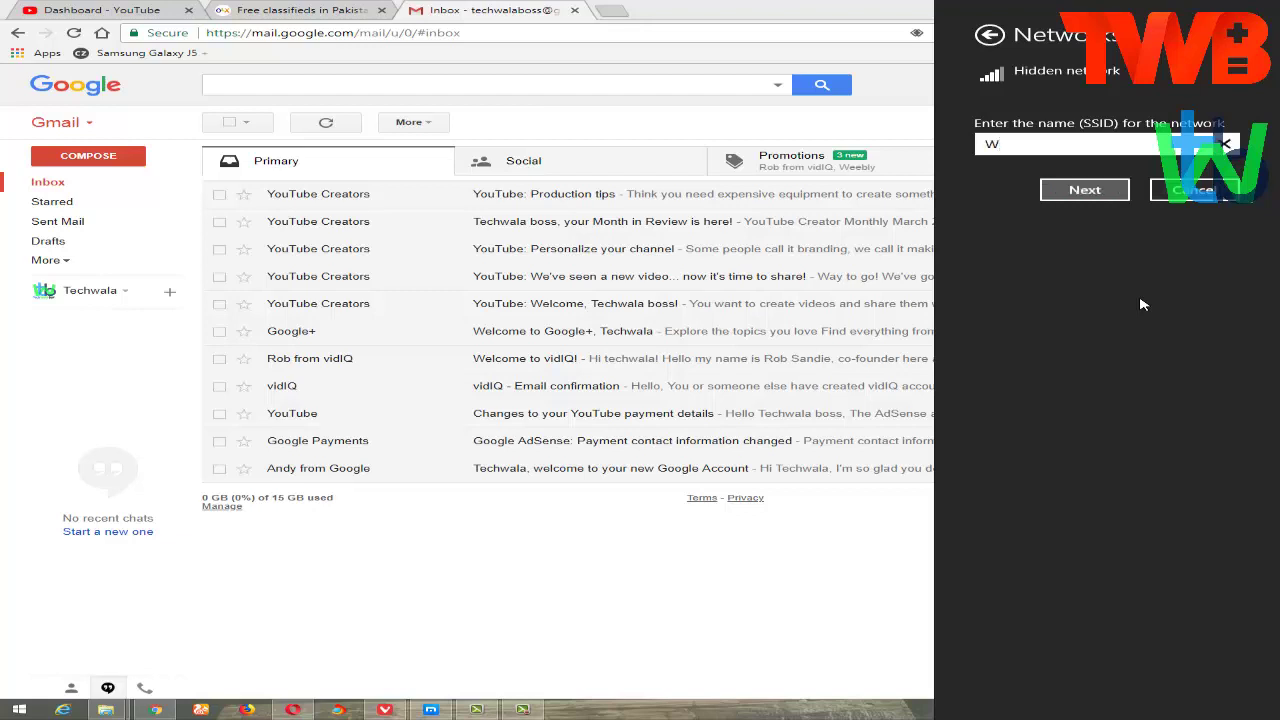
text(ITRIBE-)
click(1088, 192)
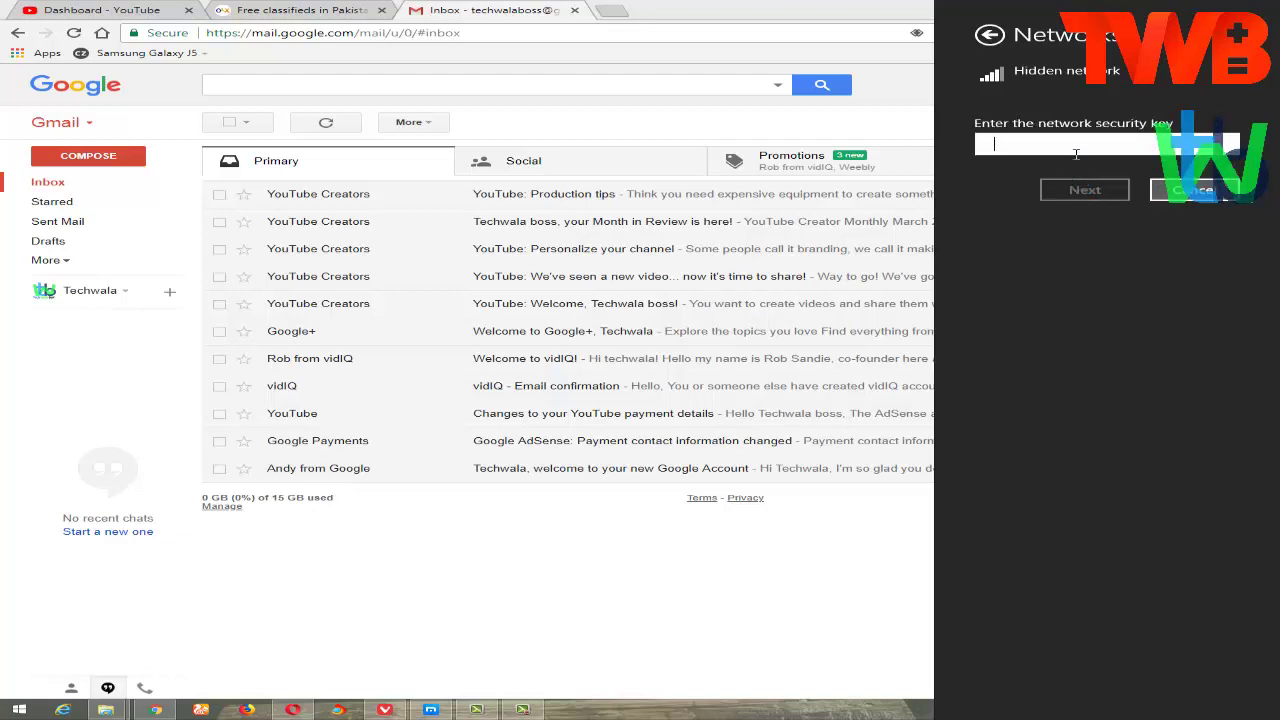
Enter the hidden network's security key and allow finding PCs and devices on this network
text(********)
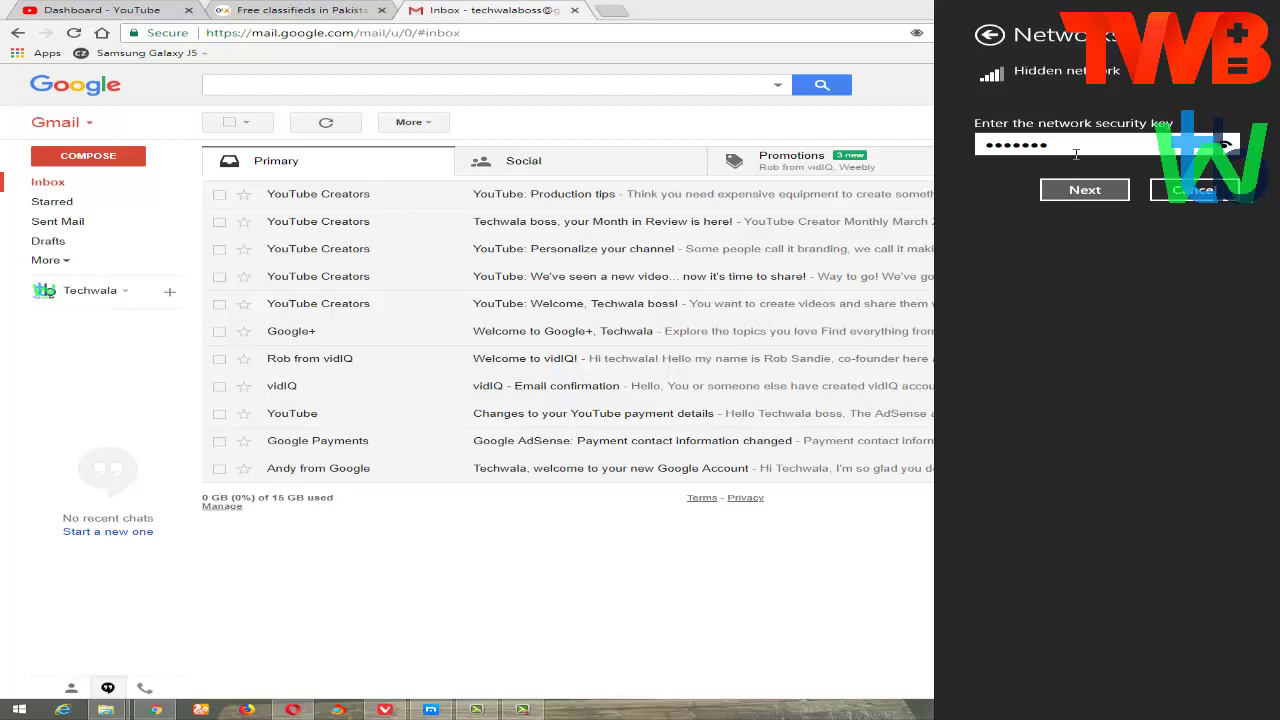
text(******)
click(1079, 189)
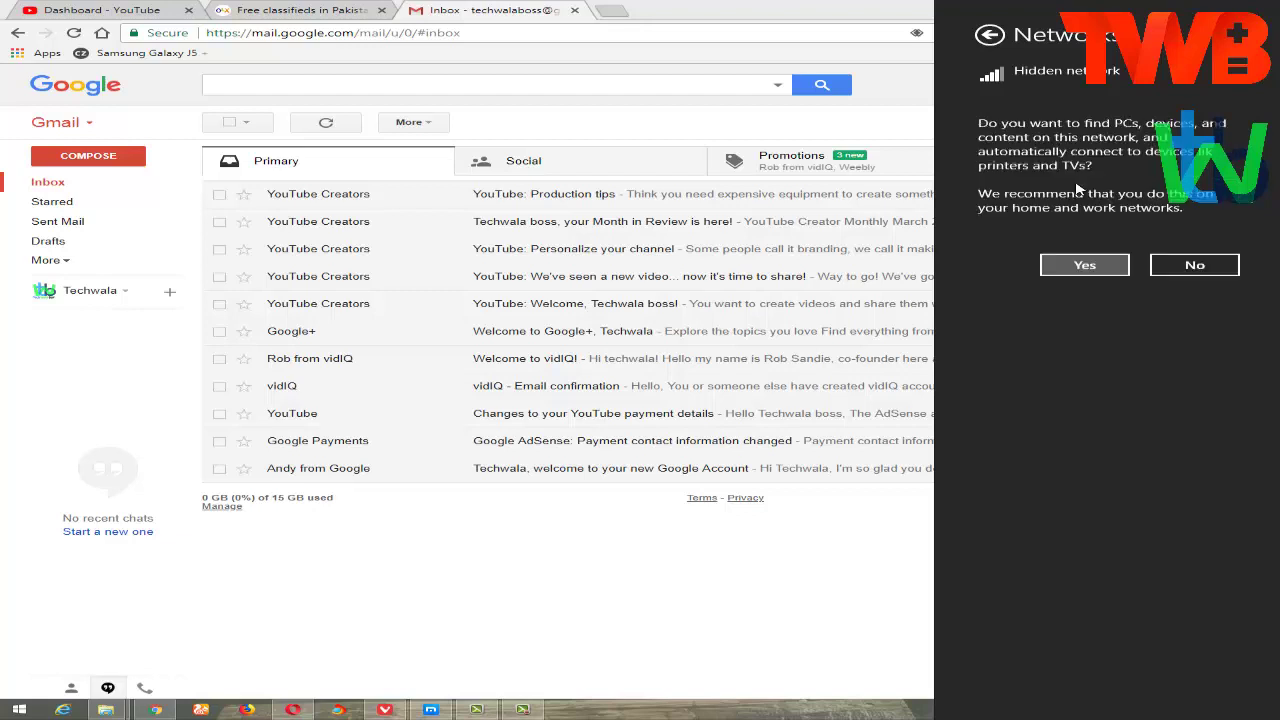
click(1080, 265)
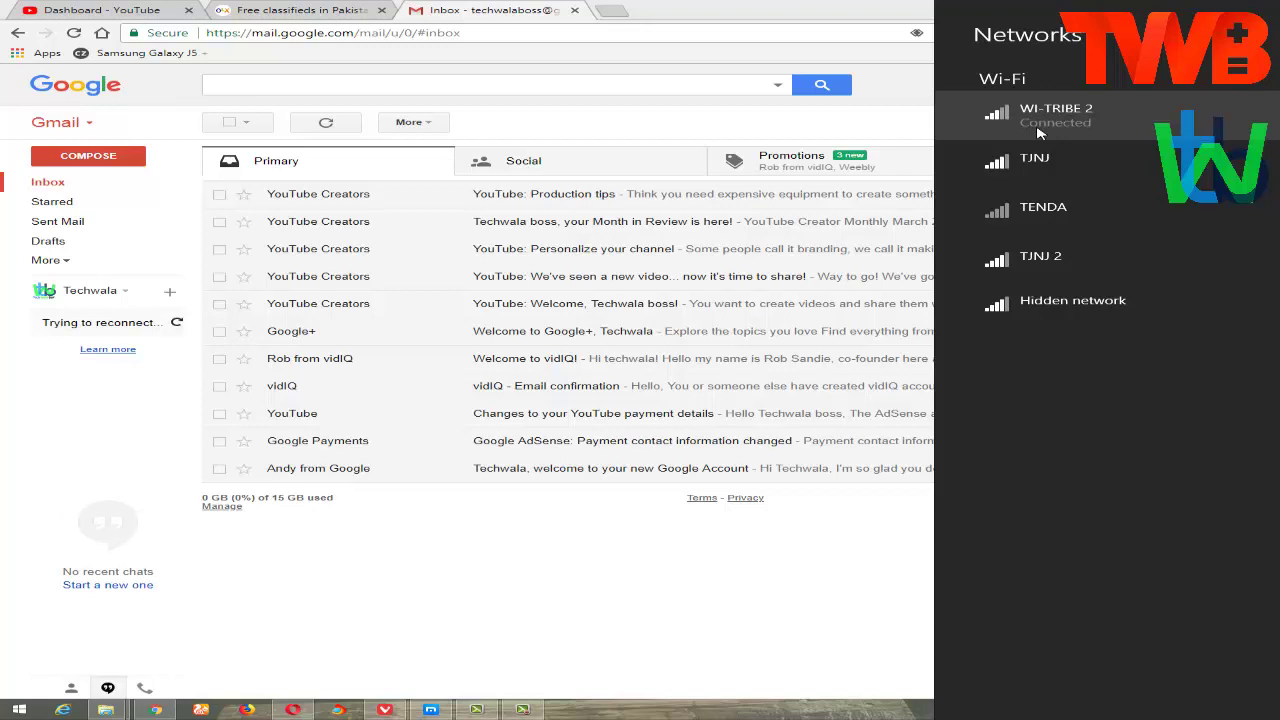
Connect the computer to the TJNJ Wi-Fi network with automatic connection enabled, and minimize the browser
click(1035, 163)
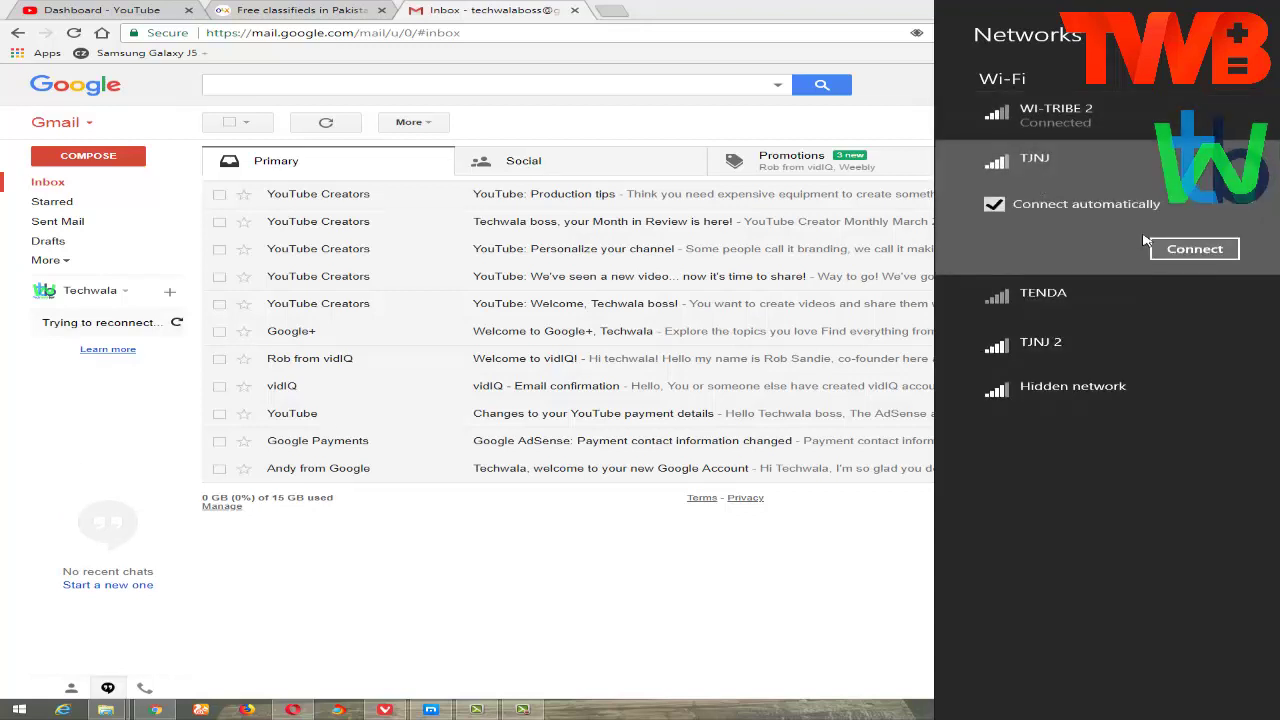
click(1212, 250)
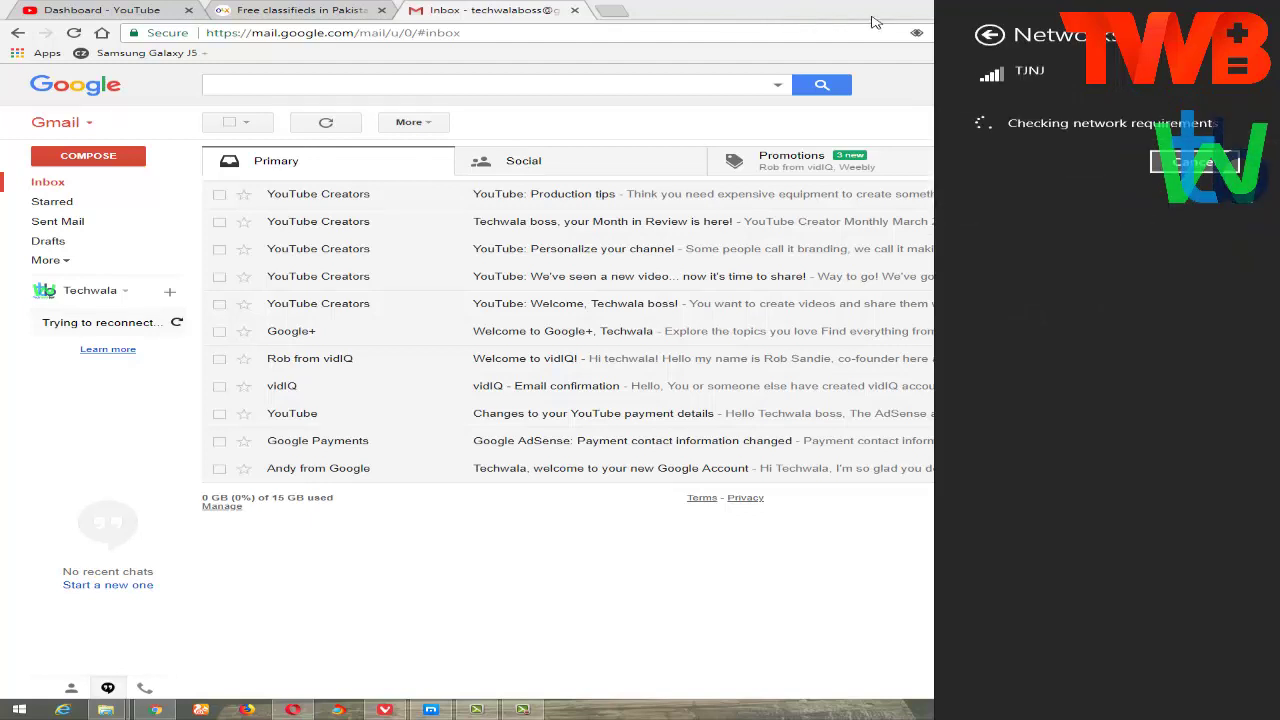
click(1192, 8)
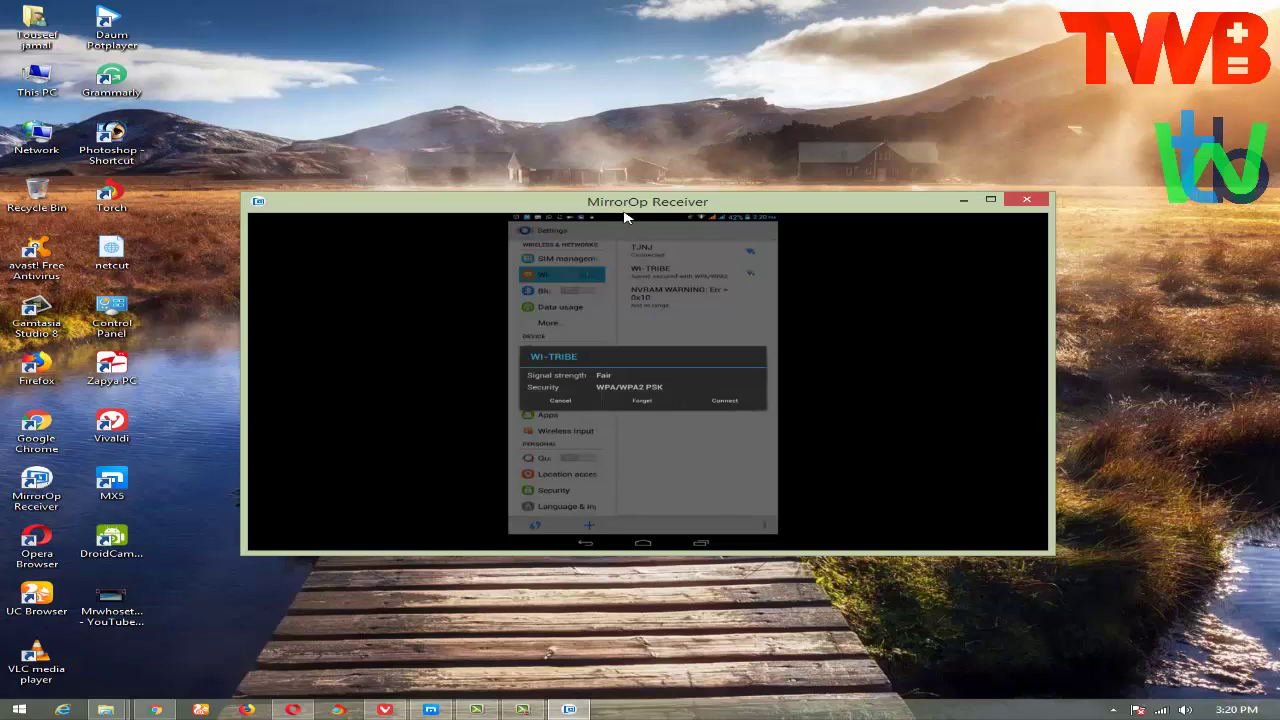
Move the MirrorOp Receiver window slightly higher on the desktop
drag(624, 212, 620, 188)
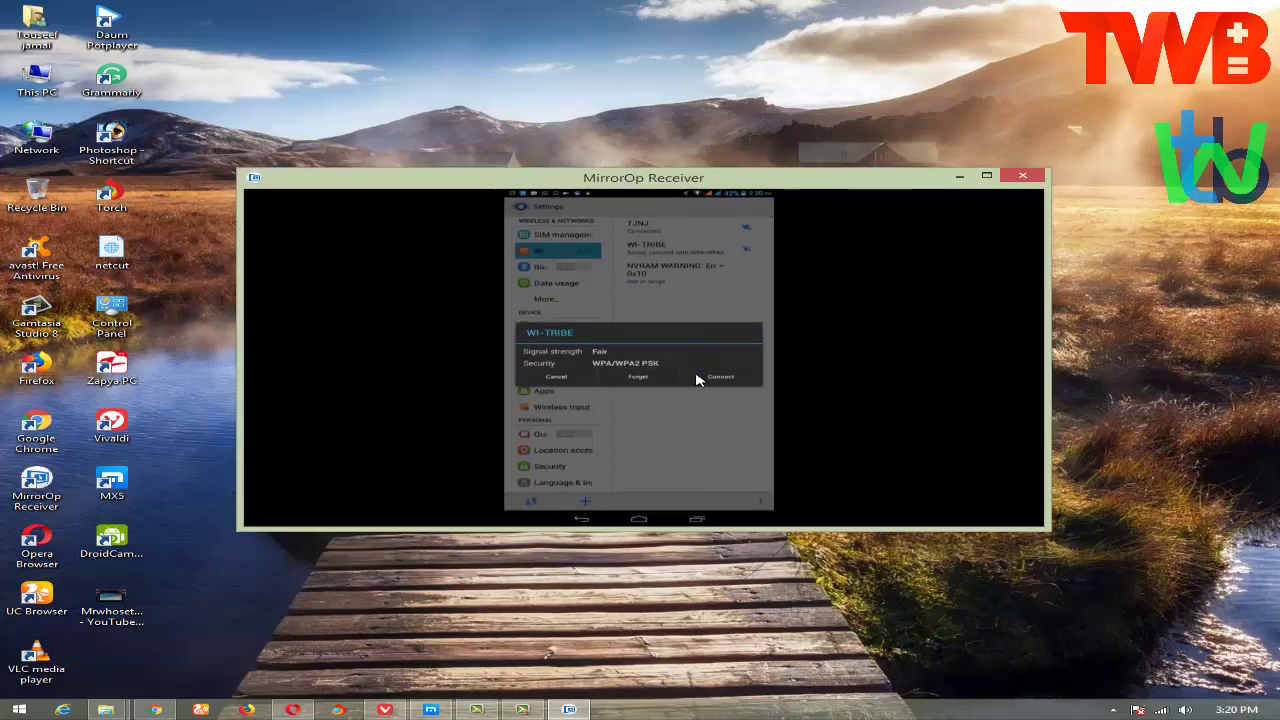